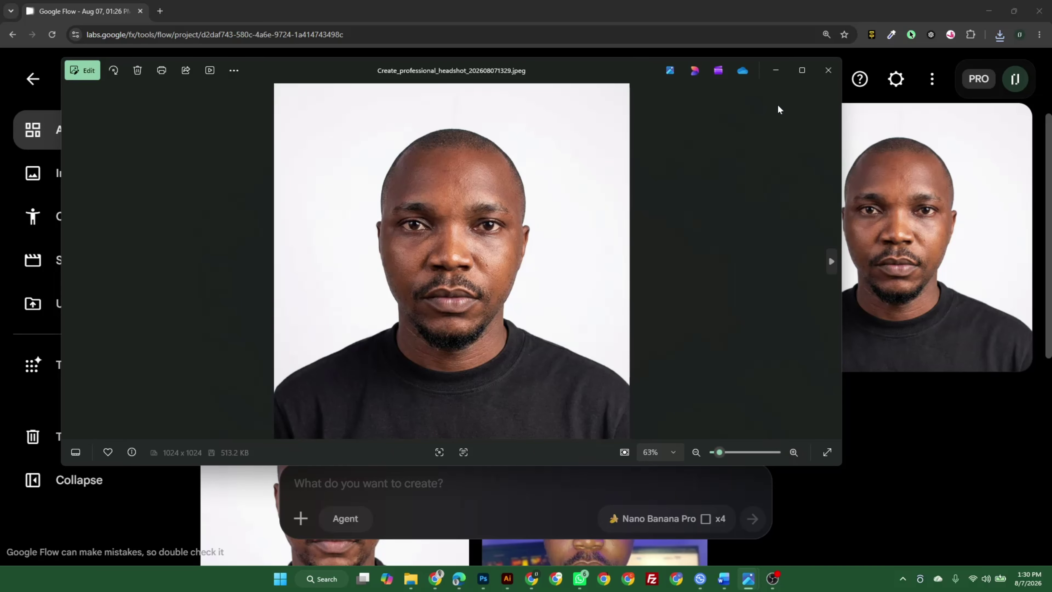
- Minimize the headshot preview, return to the project list and reopen the Aug 07, 01:26 PM project
click(775, 71)
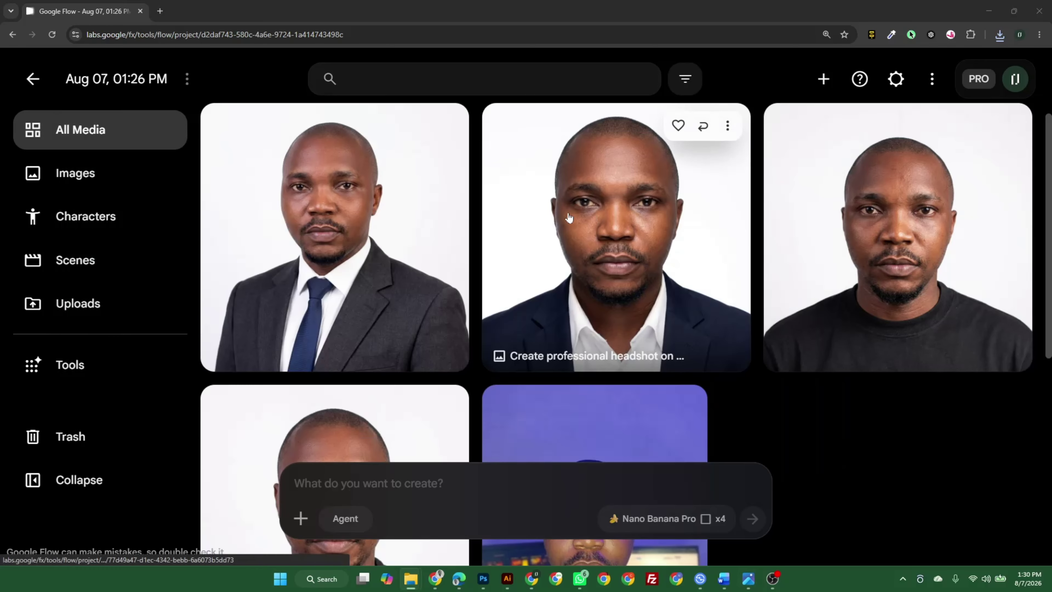
click(30, 85)
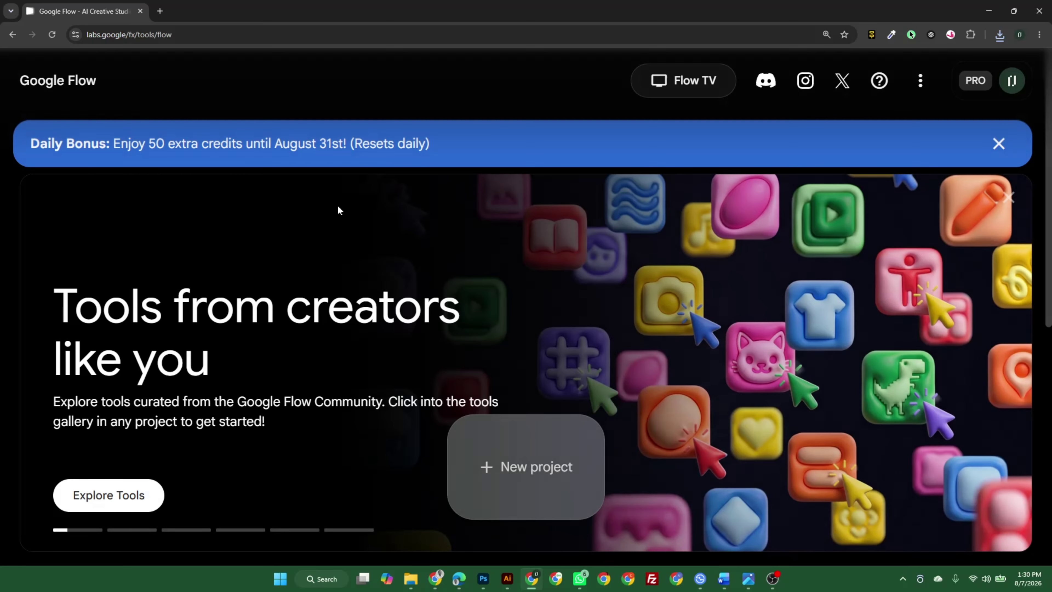
scroll(344, 221, down, 10)
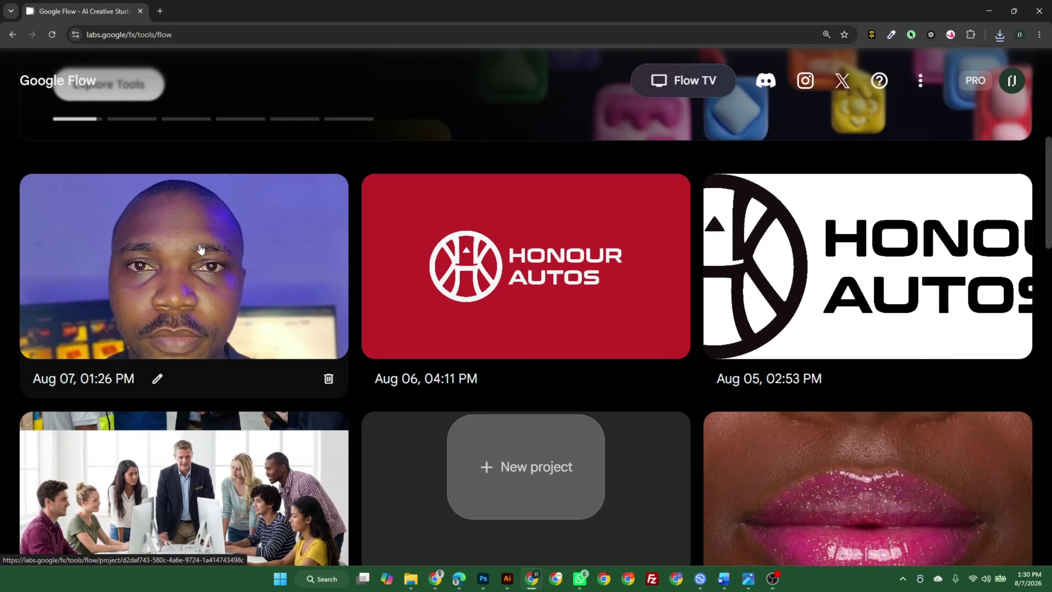
click(200, 248)
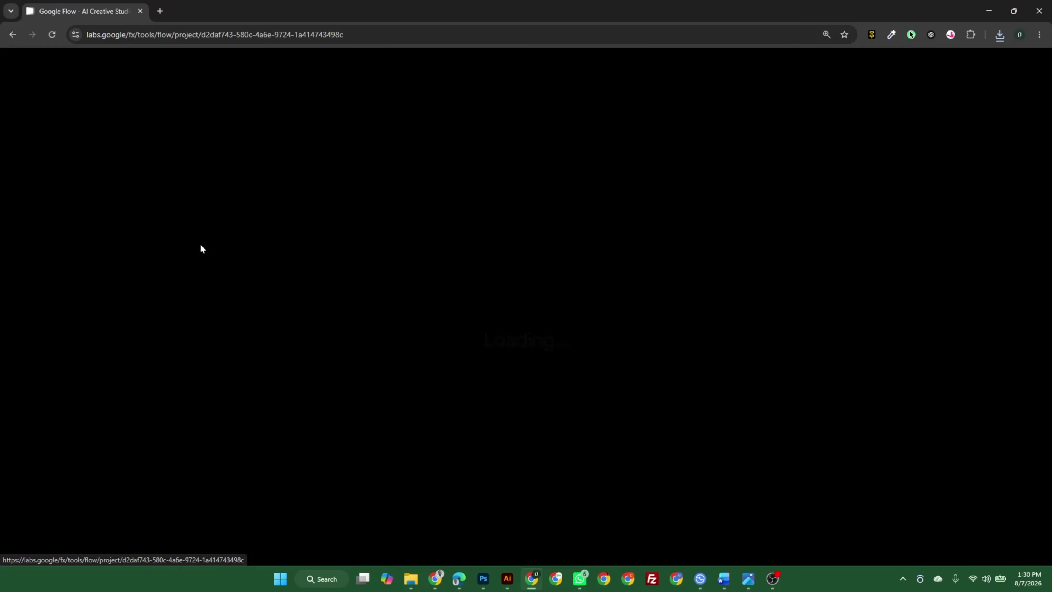
- Open the community tool Character Persona Generator in the current project
scroll(399, 285, down, 1)
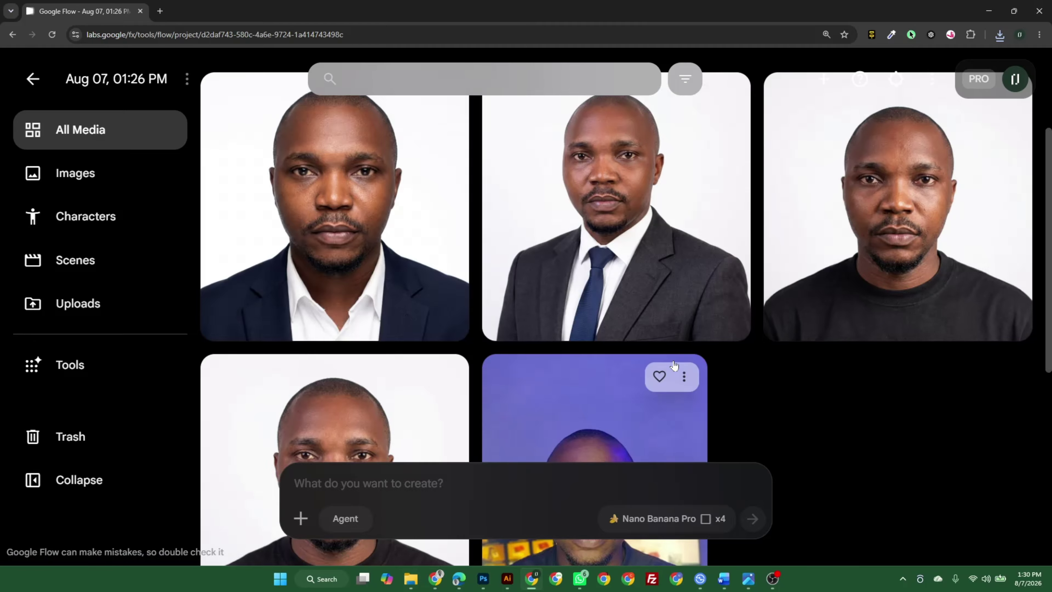
scroll(150, 324, down, 1)
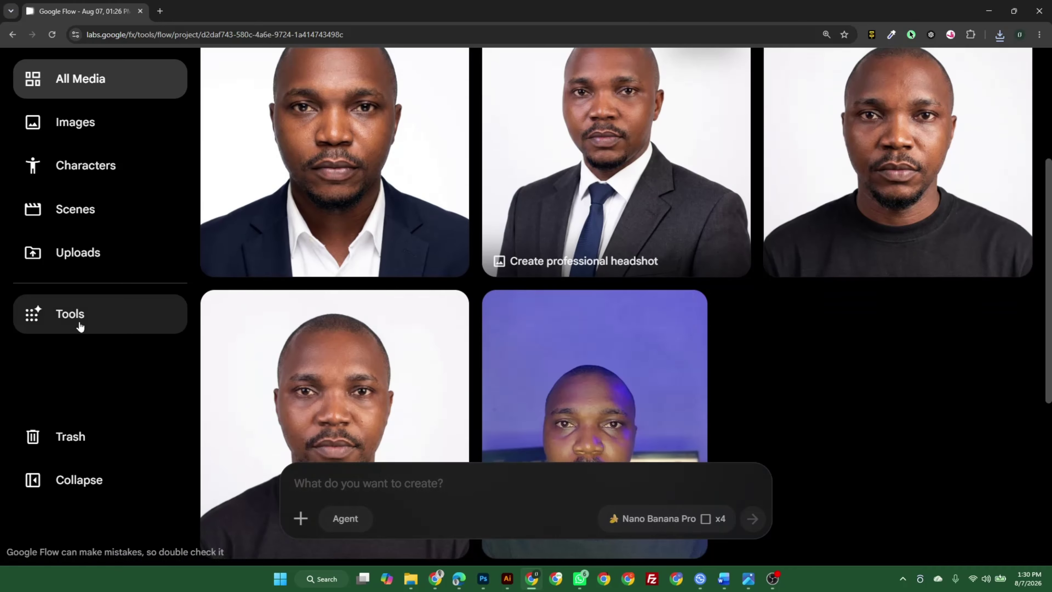
click(80, 326)
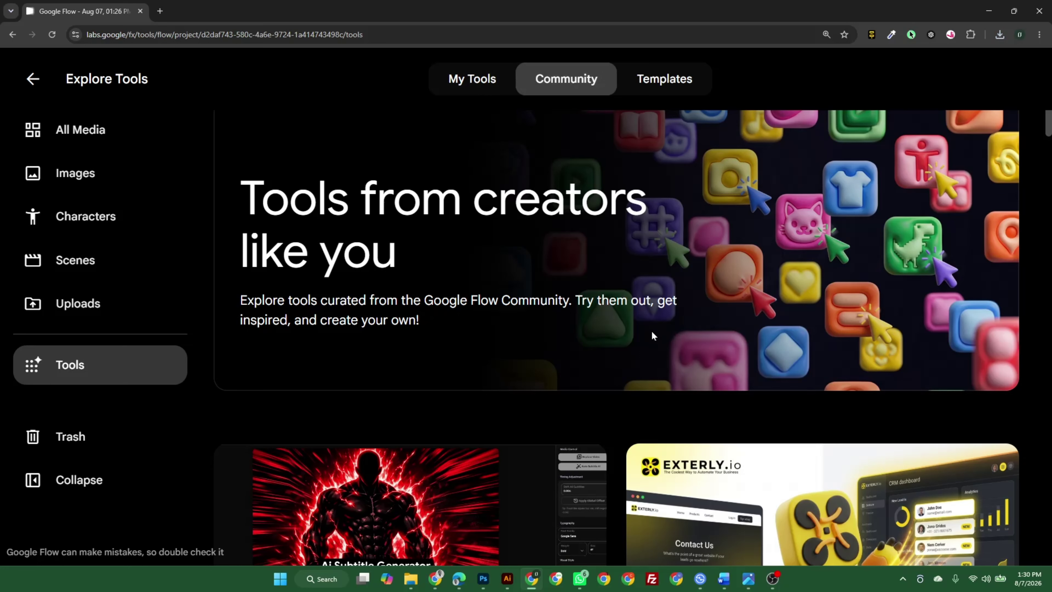
scroll(653, 334, down, 4)
scroll(652, 335, down, 10)
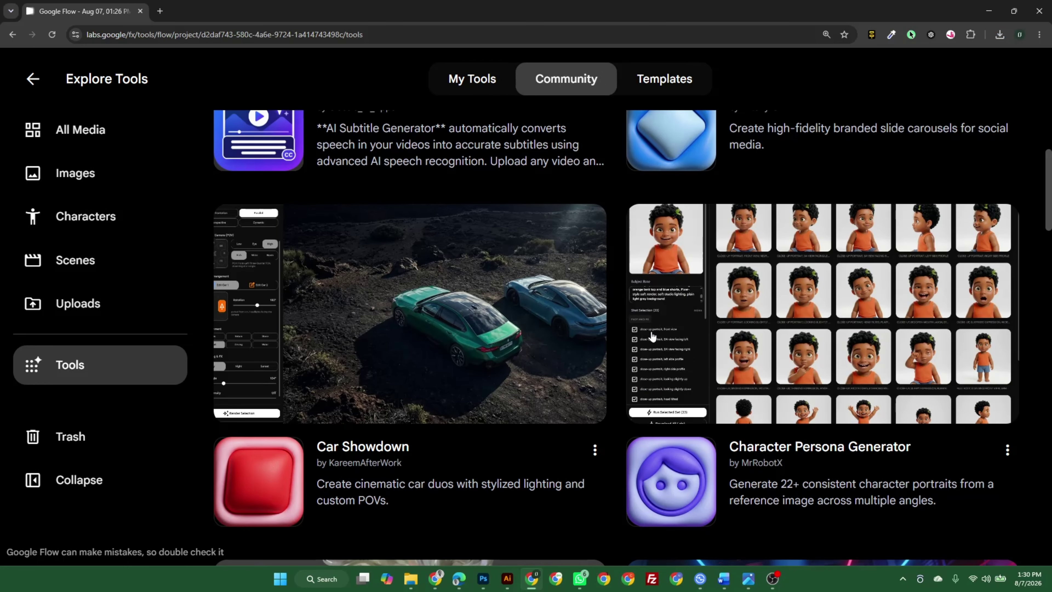
click(772, 315)
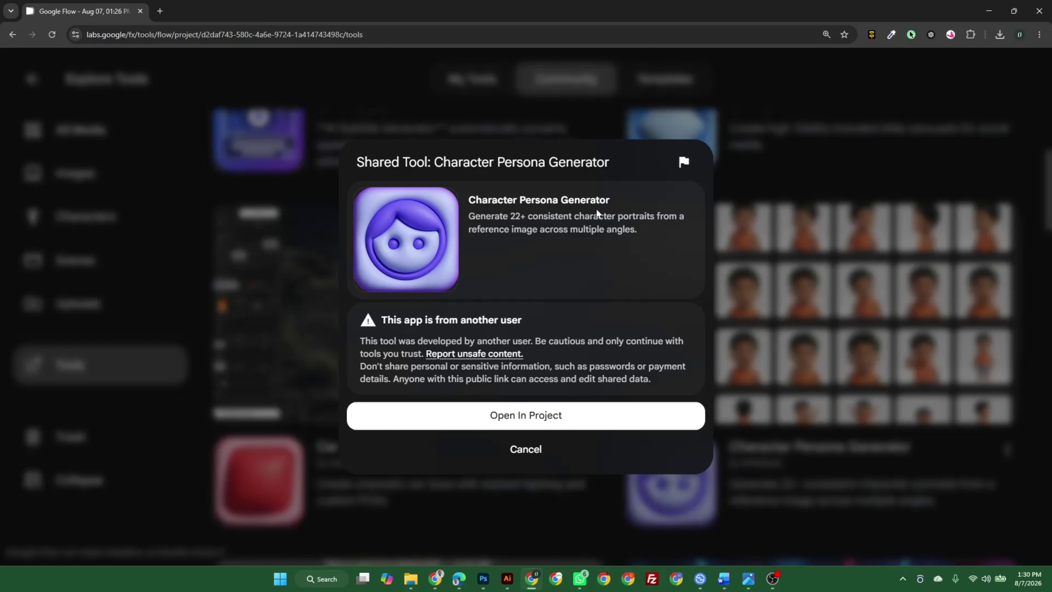
click(526, 415)
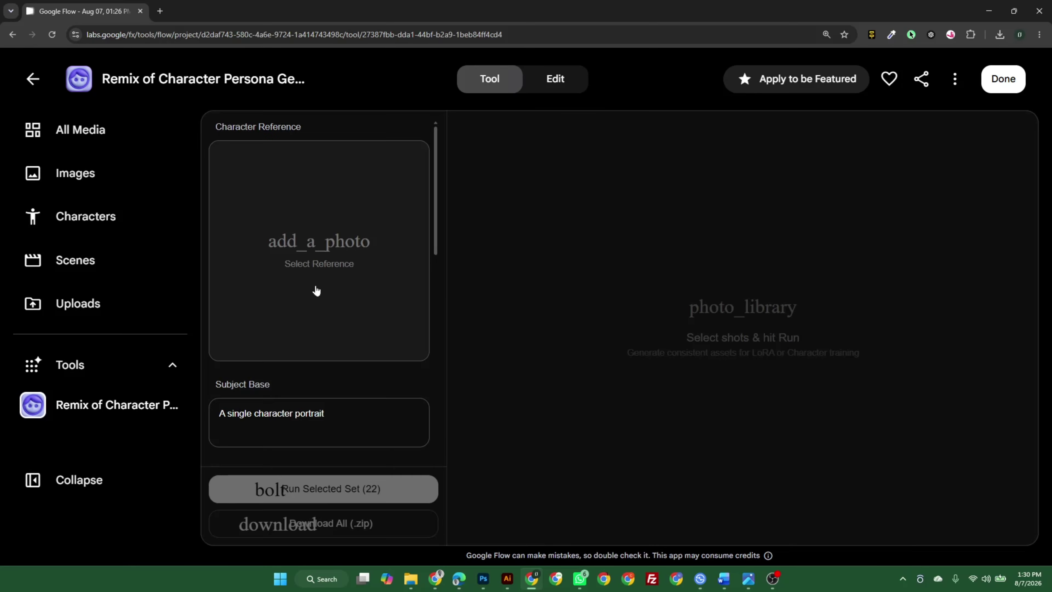
- Look through the Character Persona Generator's settings and reload its page
scroll(316, 290, down, 2)
scroll(315, 290, down, 1)
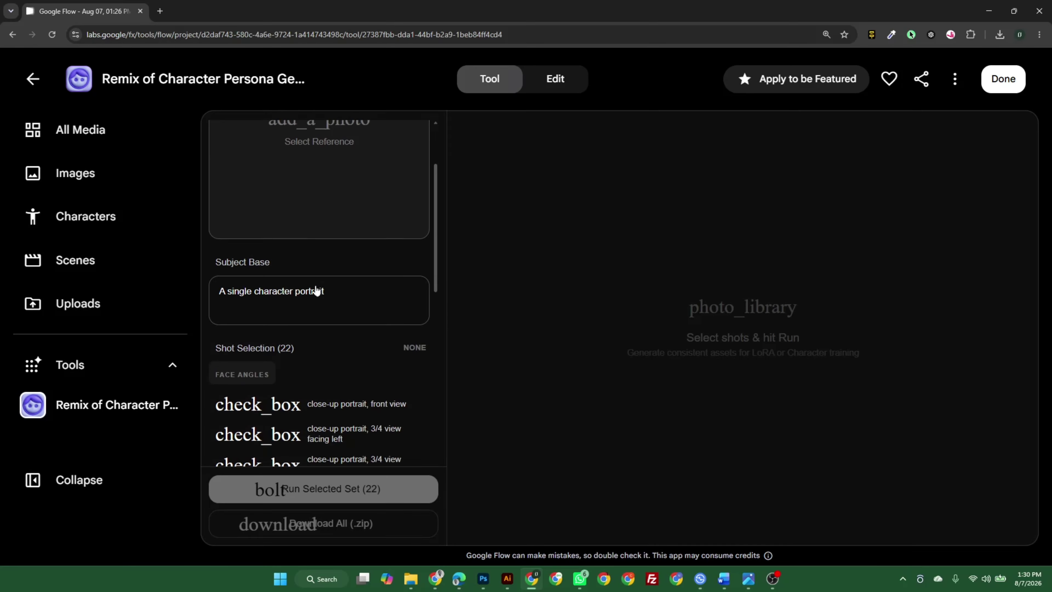
scroll(334, 264, down, 5)
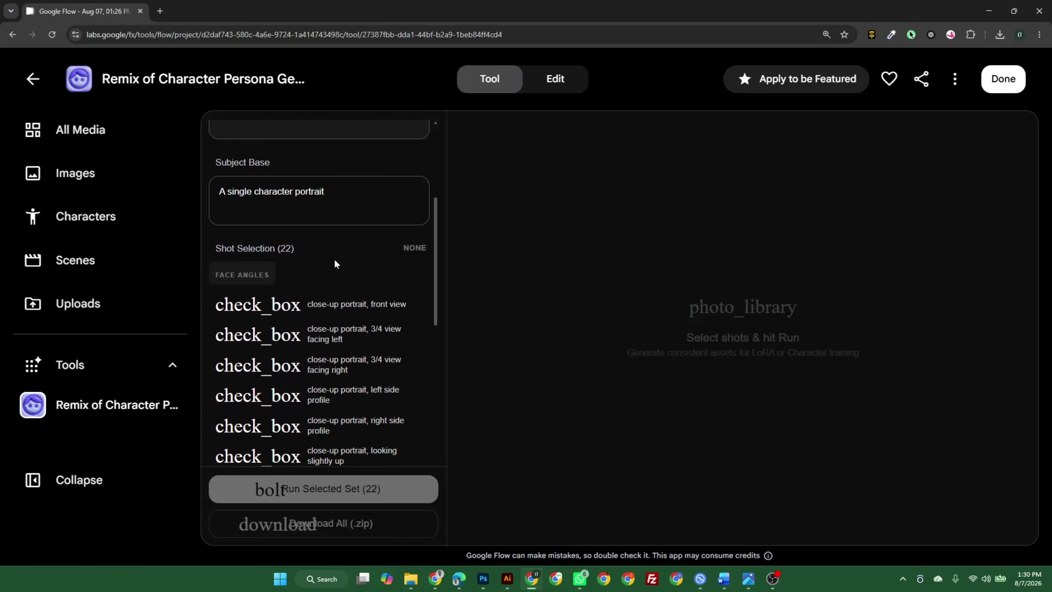
scroll(348, 303, down, 4)
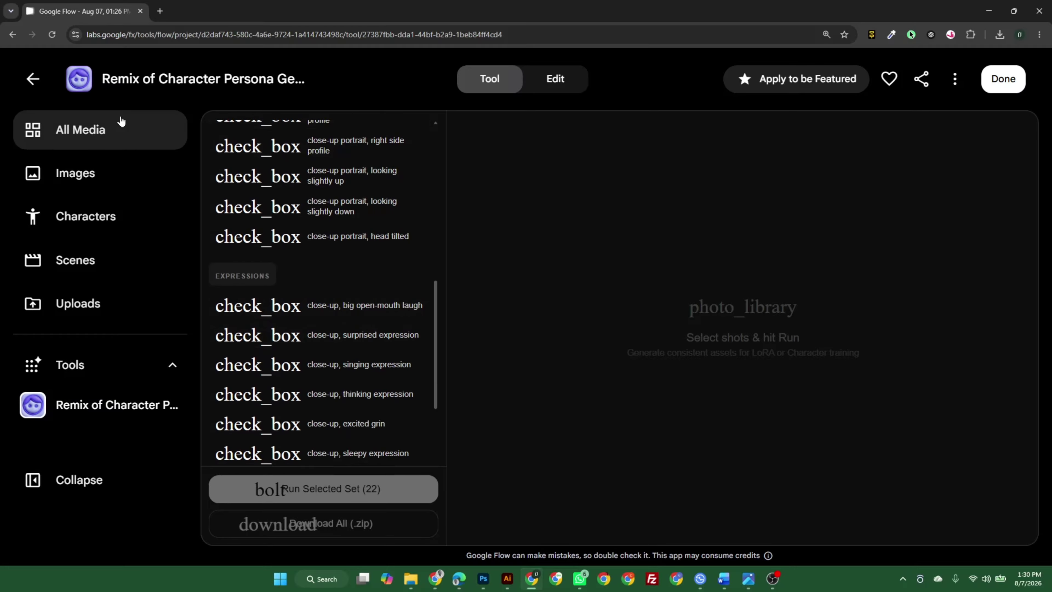
click(54, 40)
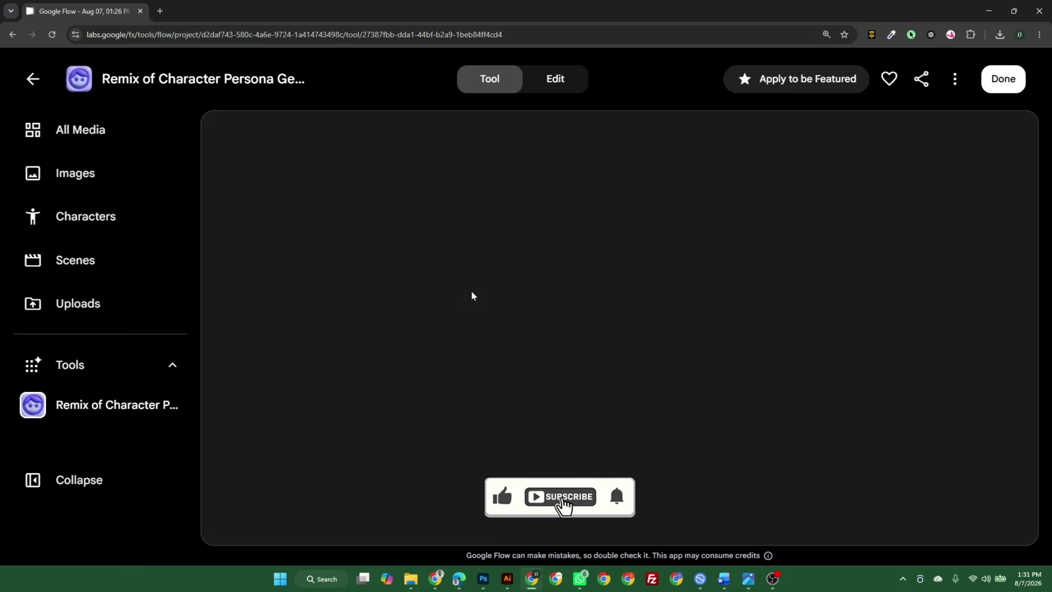
- Examine the subject base and the face-angle and expression shots offered in the shot selection
scroll(385, 413, down, 5)
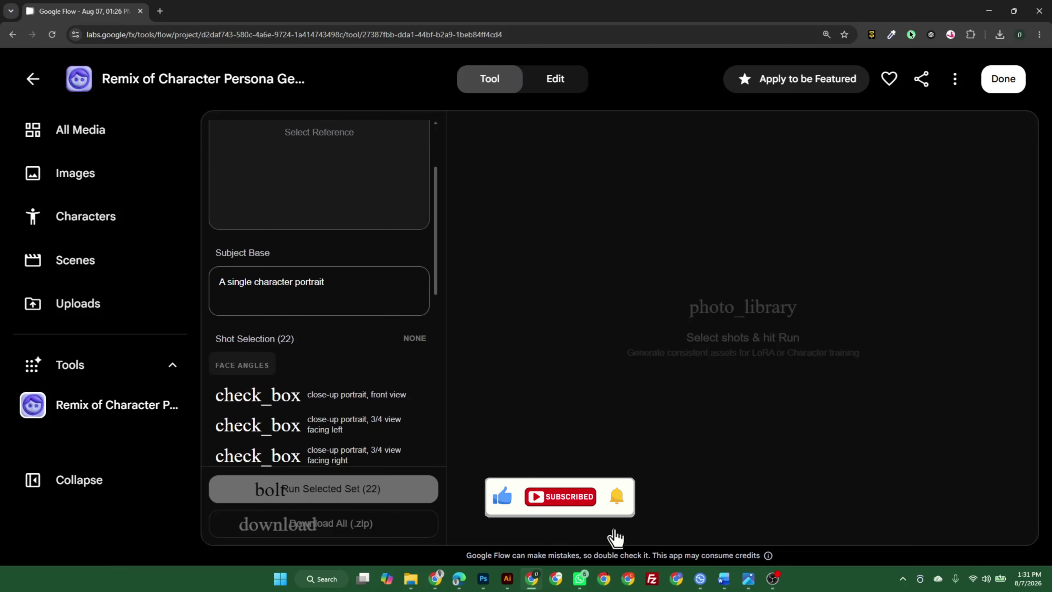
scroll(385, 414, down, 2)
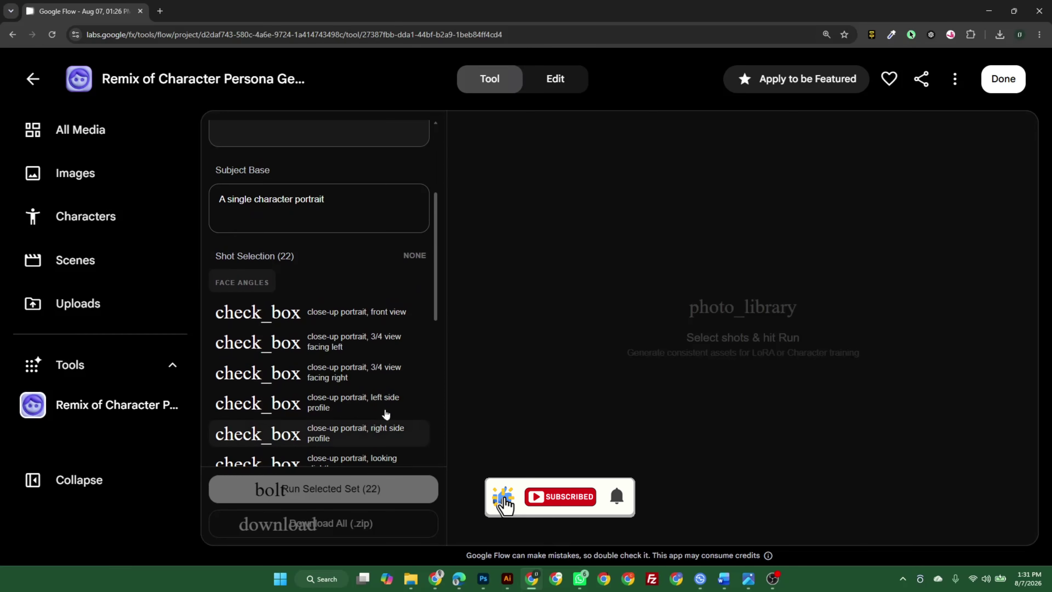
scroll(385, 414, up, 3)
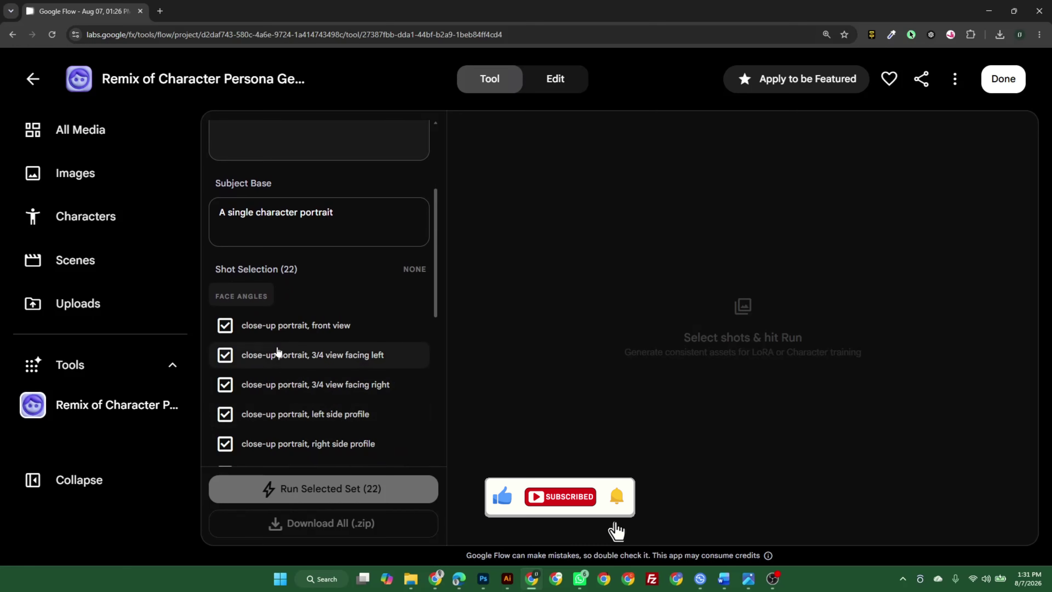
scroll(278, 351, down, 4)
scroll(277, 351, down, 4)
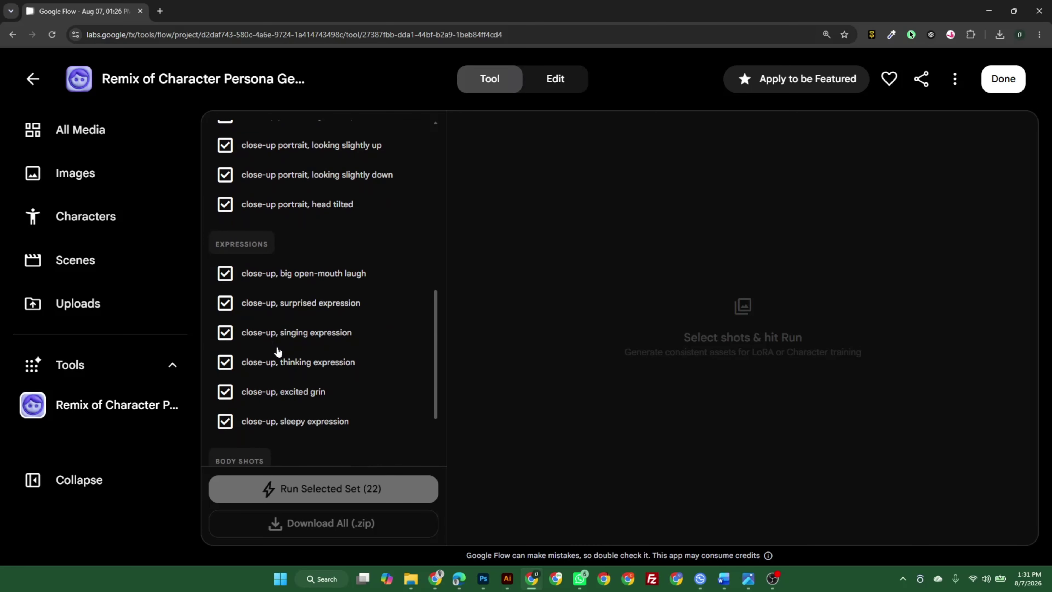
scroll(278, 352, up, 8)
scroll(277, 352, up, 5)
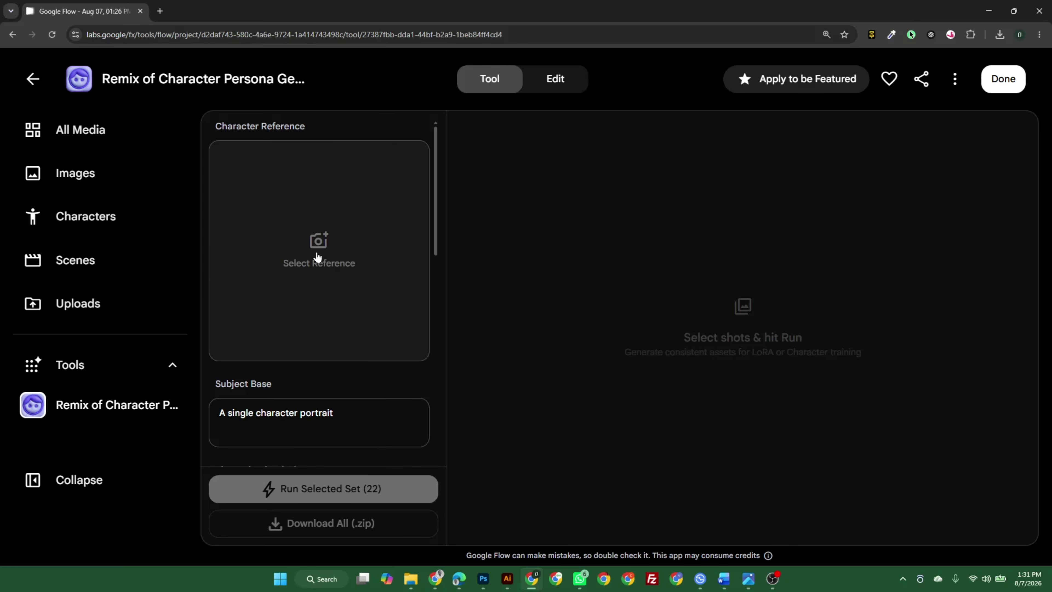
- Add the fourth listed project image, a front-facing headshot in a black T-shirt, as the character reference
click(318, 257)
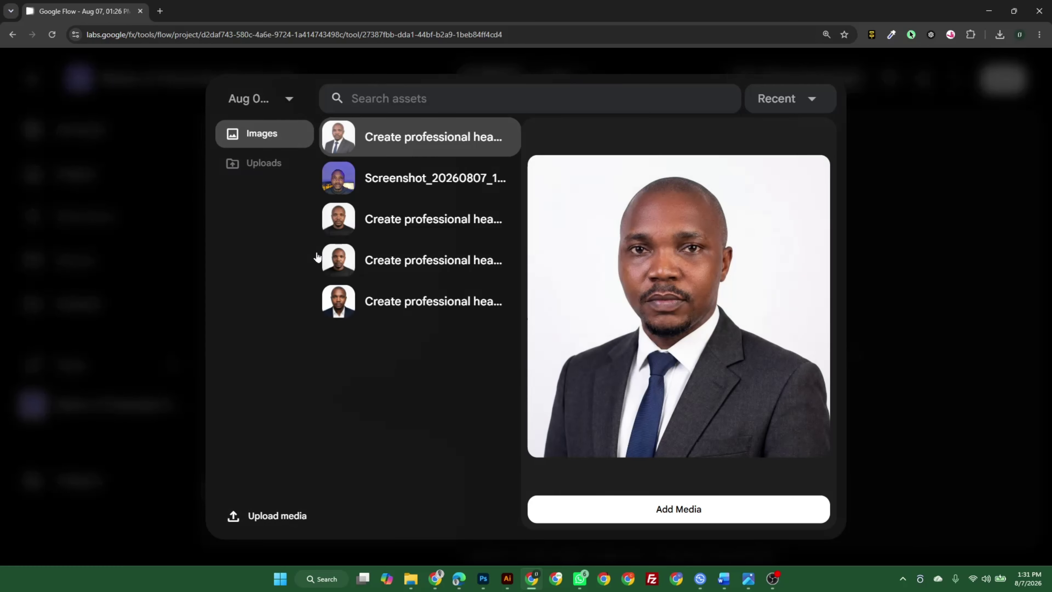
click(383, 231)
click(401, 263)
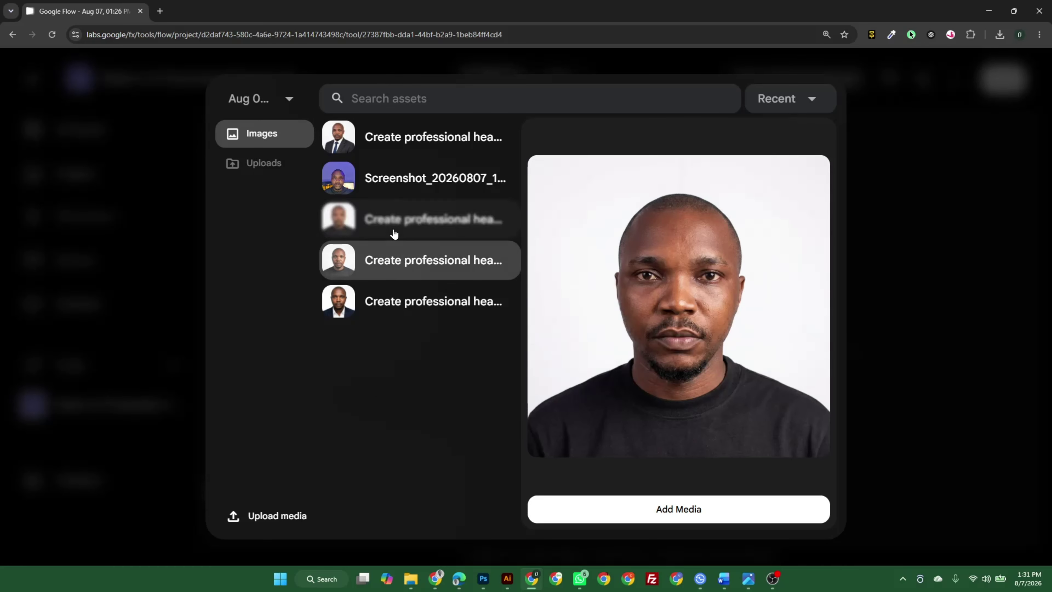
click(392, 230)
click(398, 266)
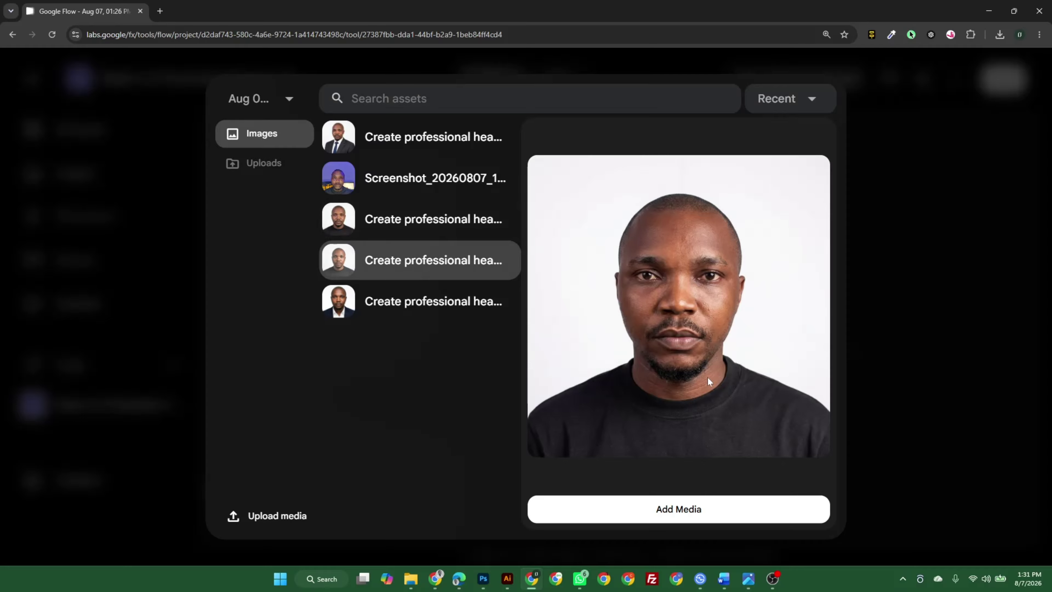
click(662, 512)
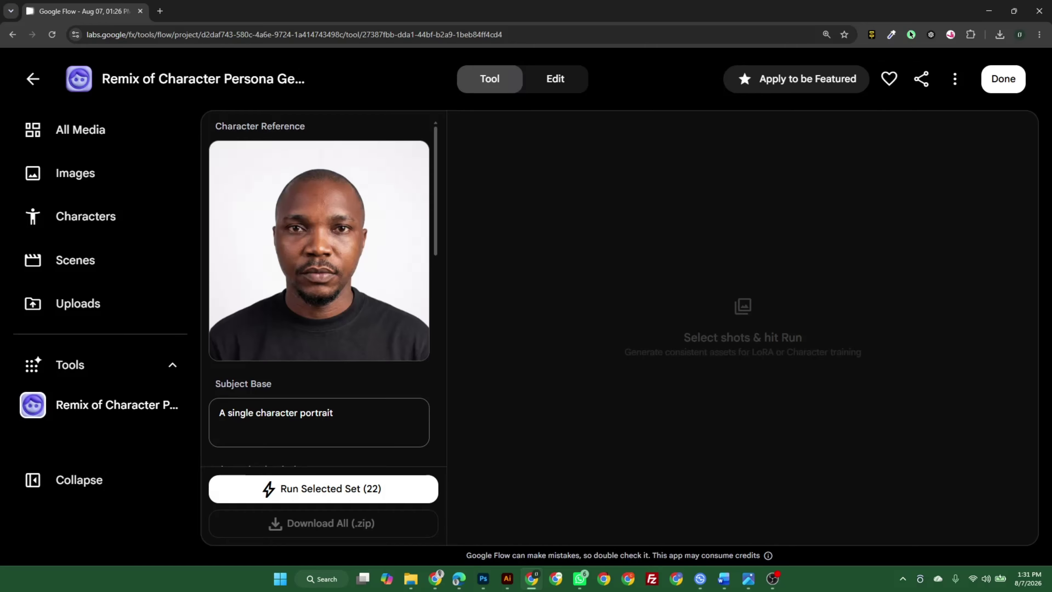
- Check the shot selection and generate the full set of 22 selected shots with Nano Banana Pro
scroll(319, 293, down, 6)
scroll(320, 293, up, 1)
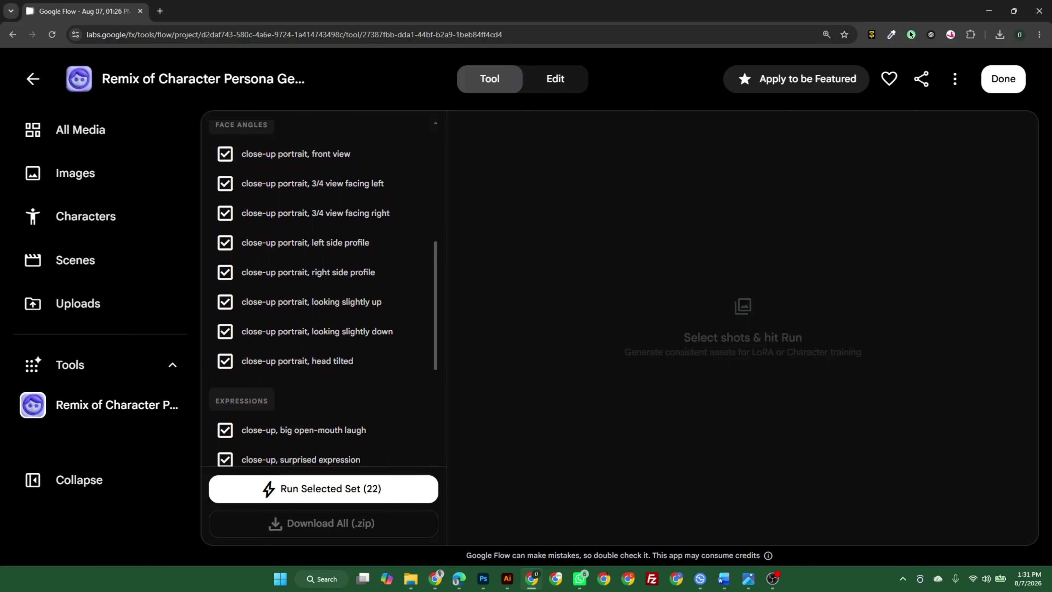
scroll(300, 406, down, 1)
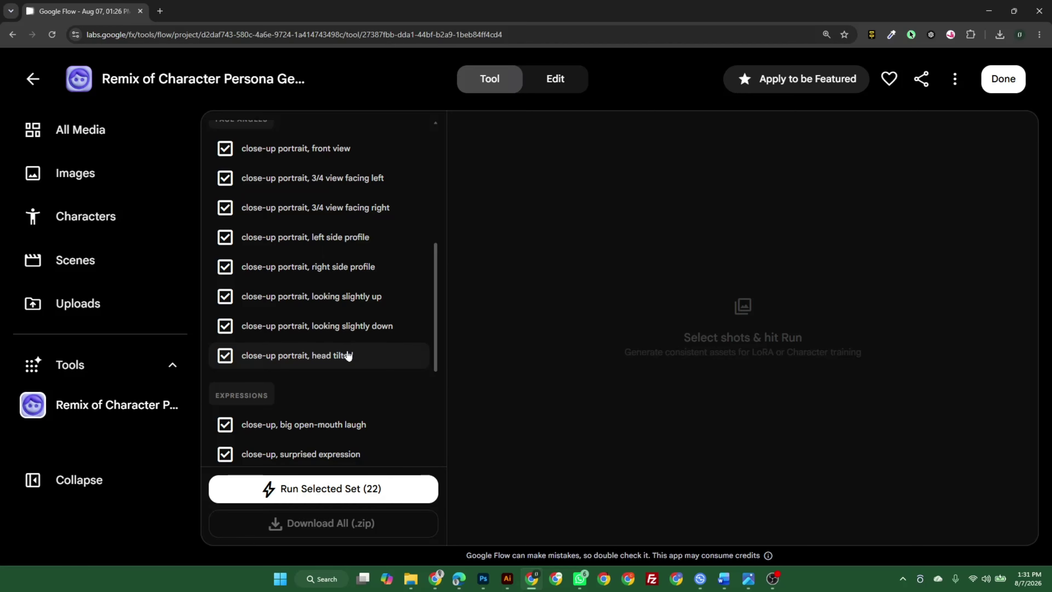
scroll(346, 355, down, 4)
scroll(347, 355, up, 10)
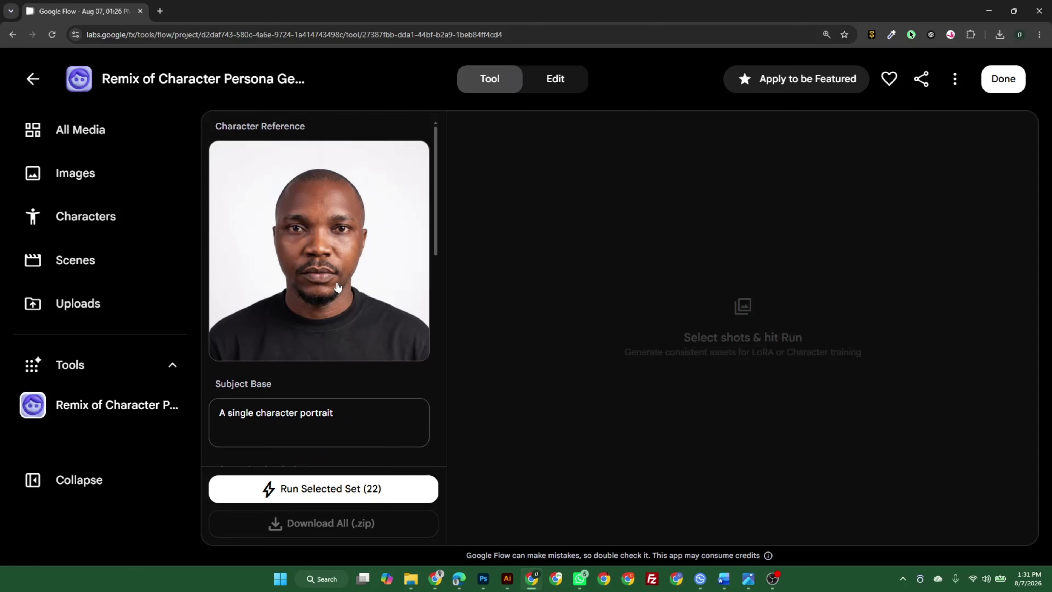
scroll(338, 286, down, 10)
scroll(336, 286, down, 2)
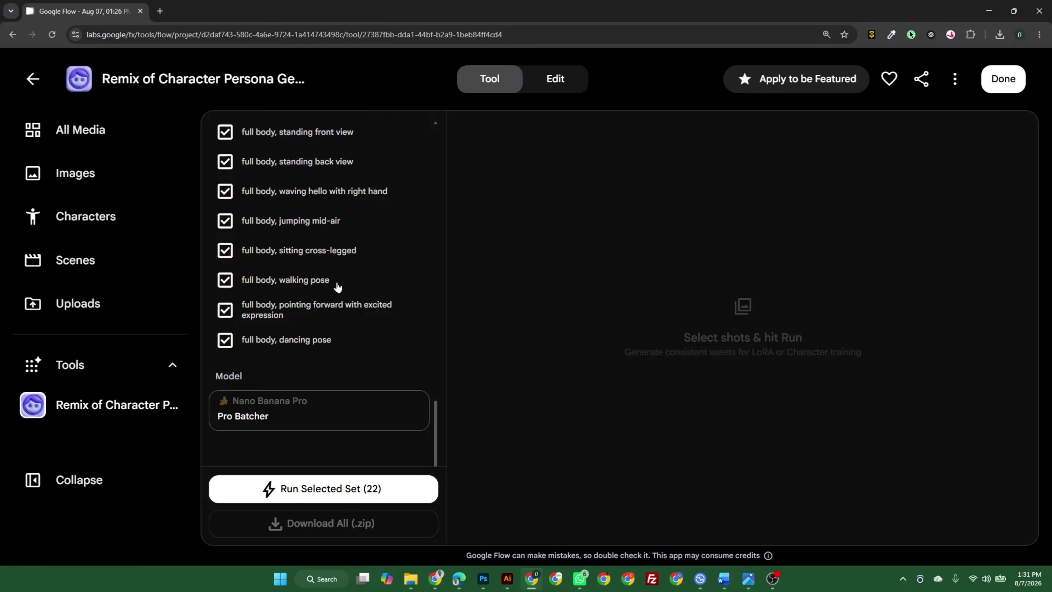
click(324, 487)
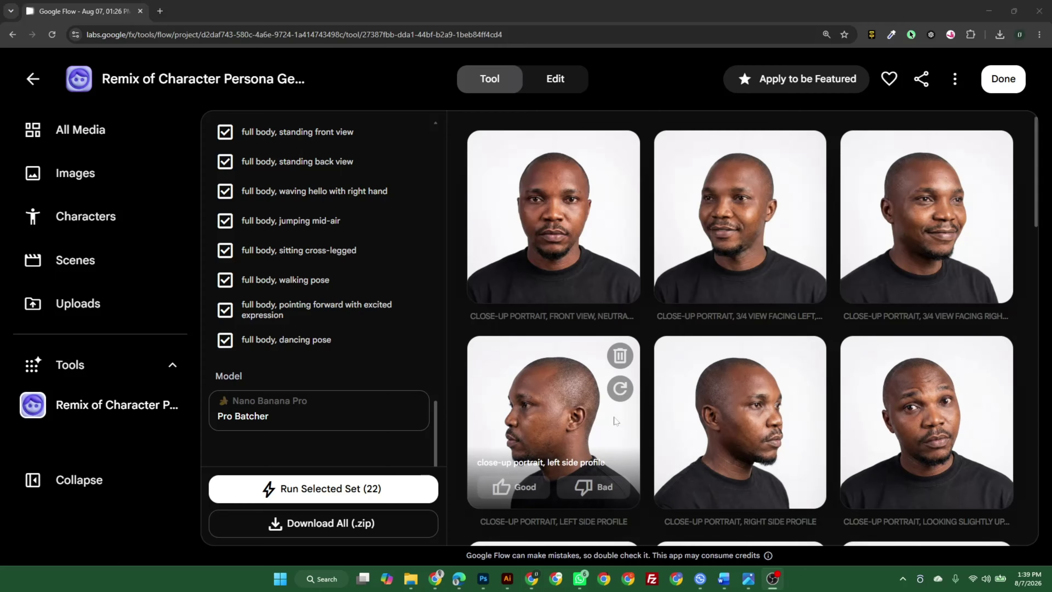
- Examine the generated close-up angles, facial expressions and full-body poses for consistency with the reference
scroll(616, 420, down, 3)
scroll(616, 421, down, 3)
scroll(616, 420, down, 2)
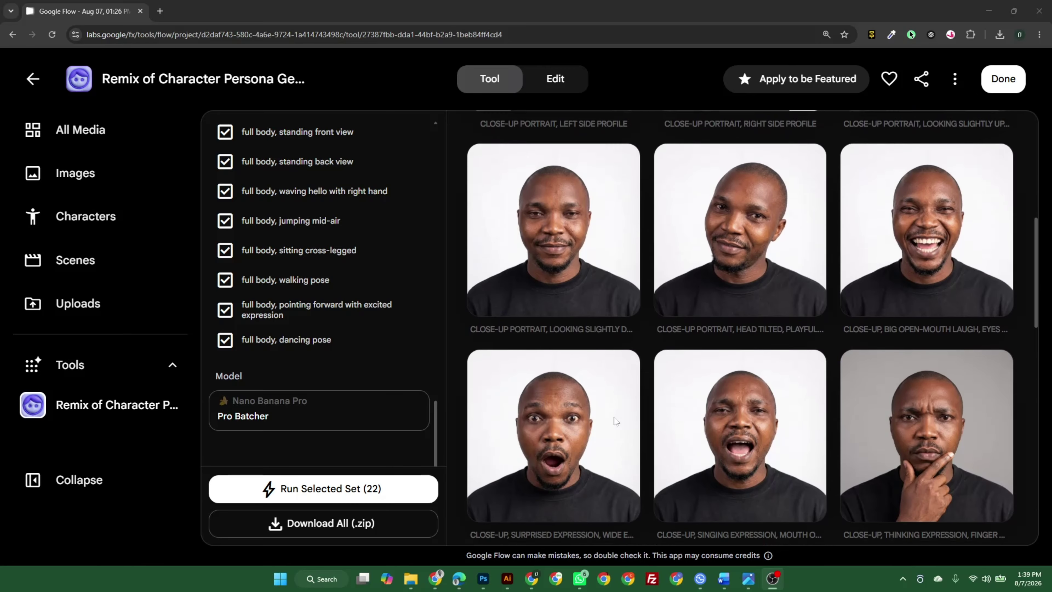
scroll(616, 420, down, 1)
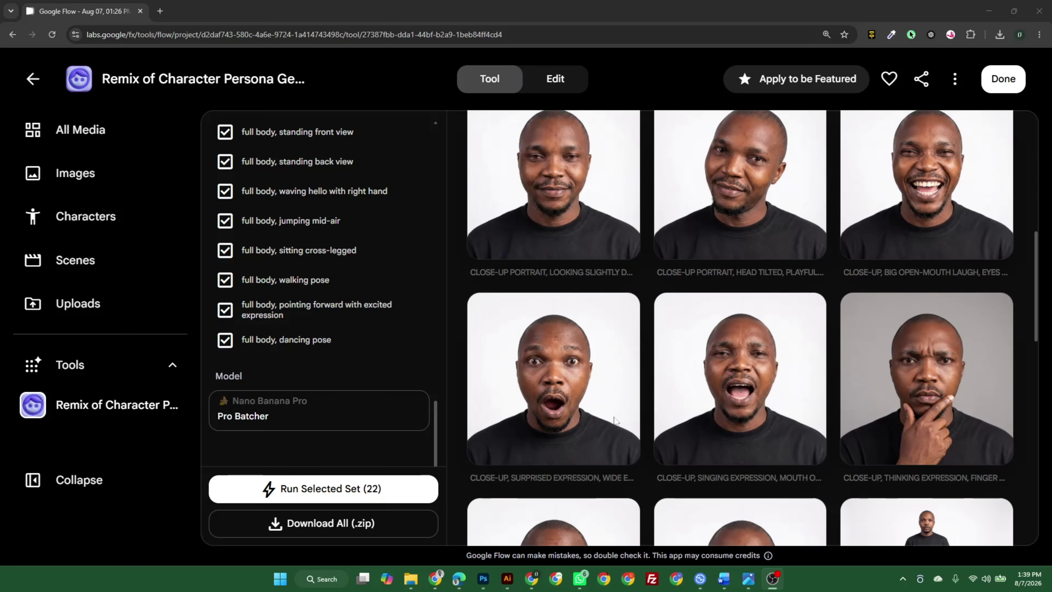
scroll(615, 421, down, 6)
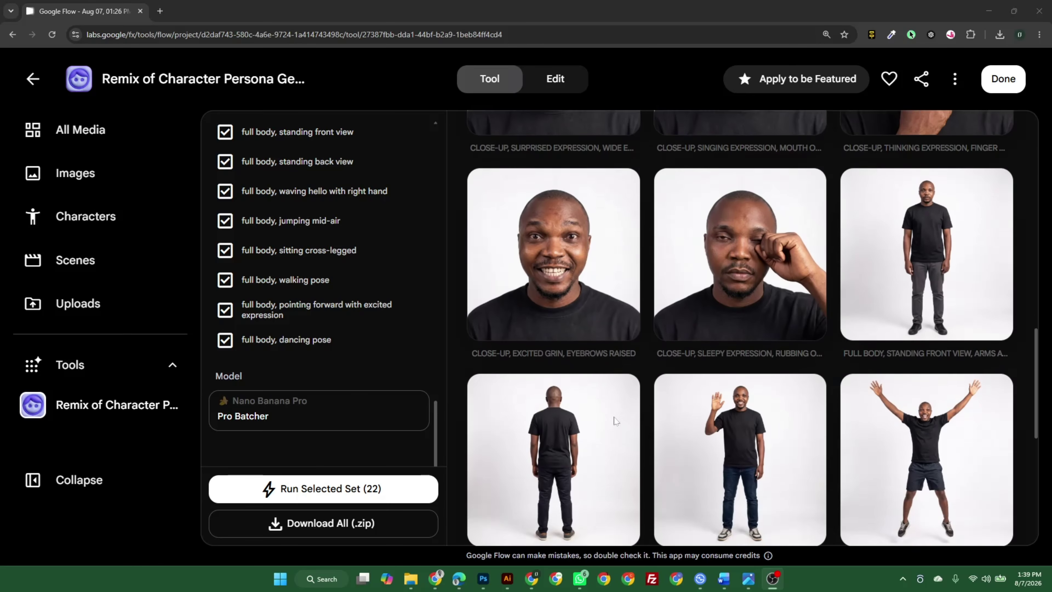
scroll(615, 419, down, 3)
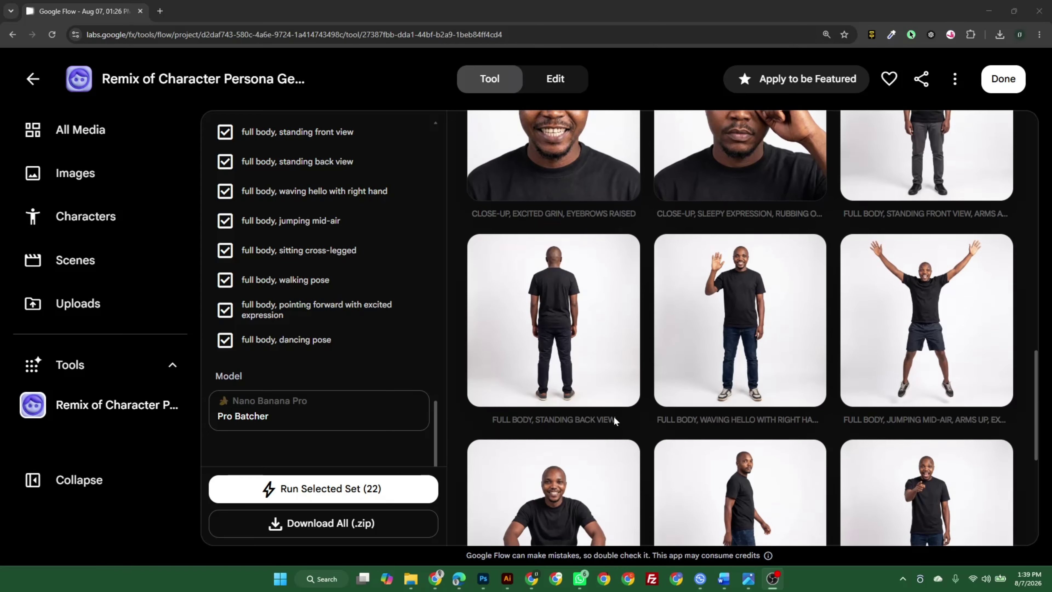
scroll(614, 420, down, 1)
scroll(615, 420, down, 2)
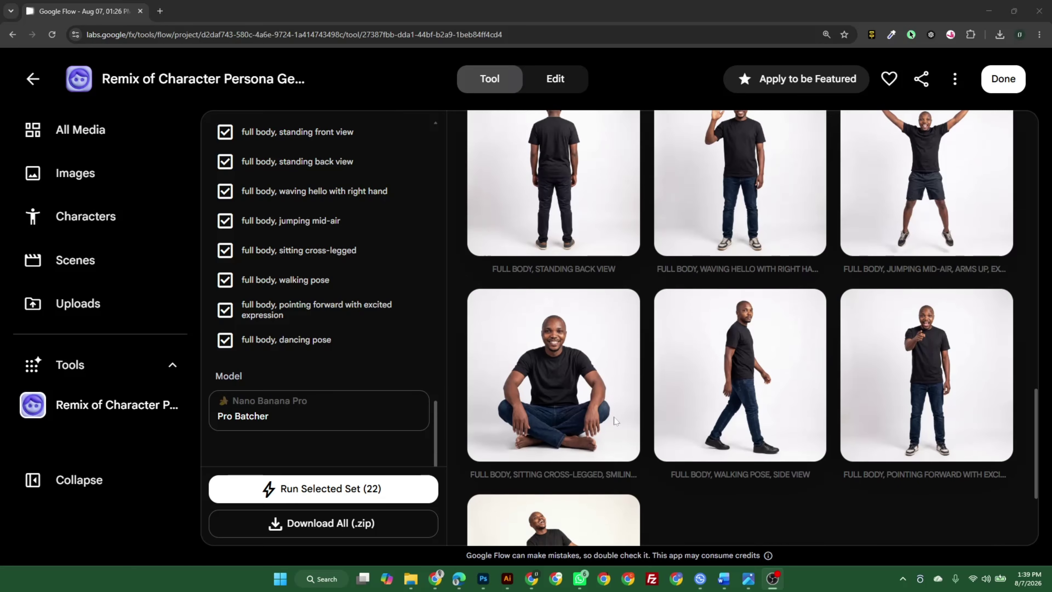
scroll(615, 419, up, 12)
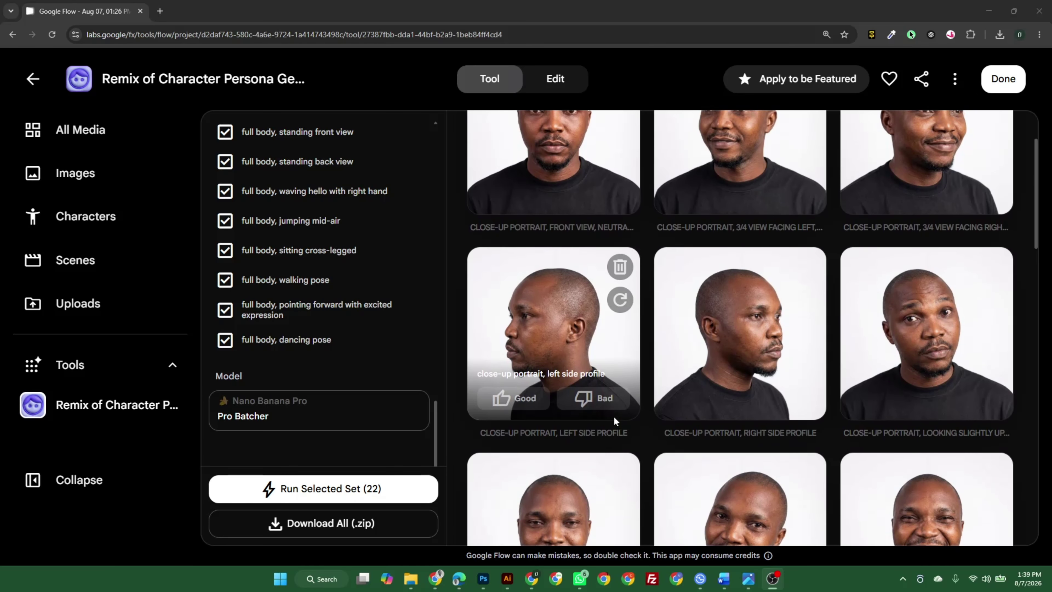
scroll(612, 416, down, 4)
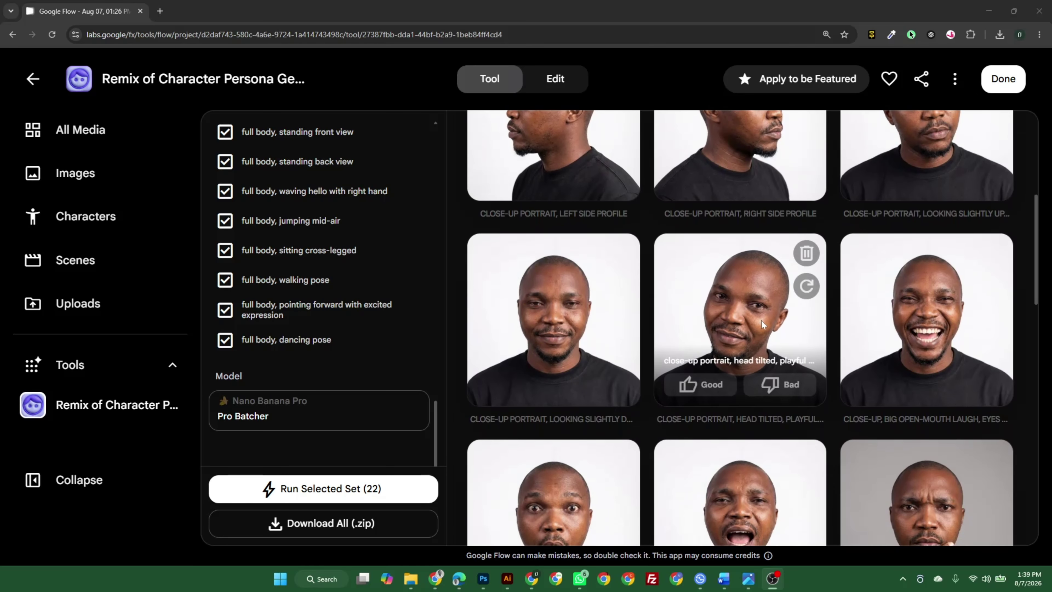
- Review the whole generated gallery again, from the front-view portrait to the dancing pose, comparing face and clothing across the full-body shots
scroll(761, 321, up, 5)
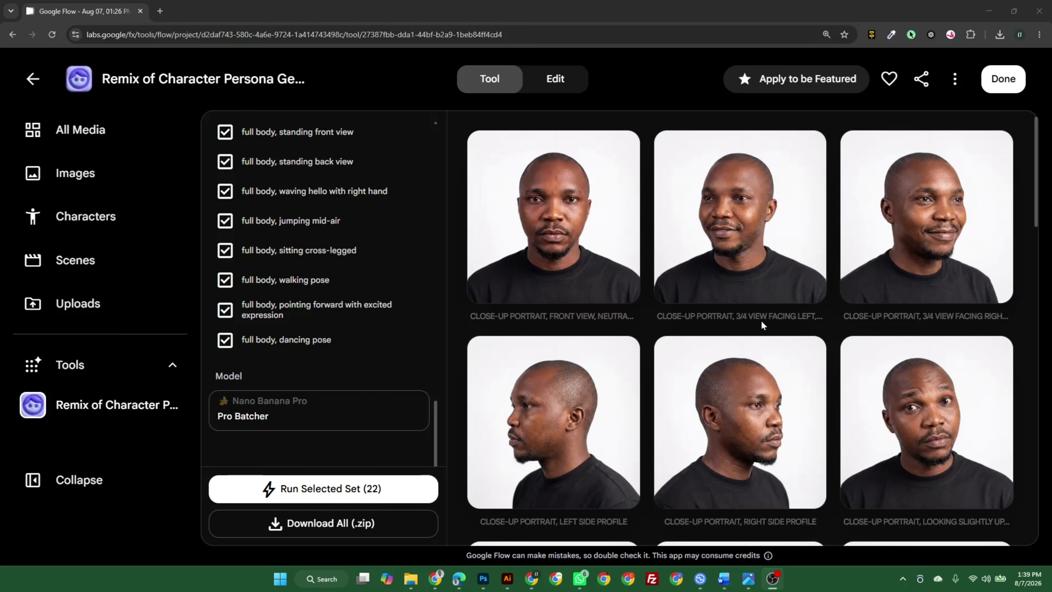
scroll(761, 320, down, 1)
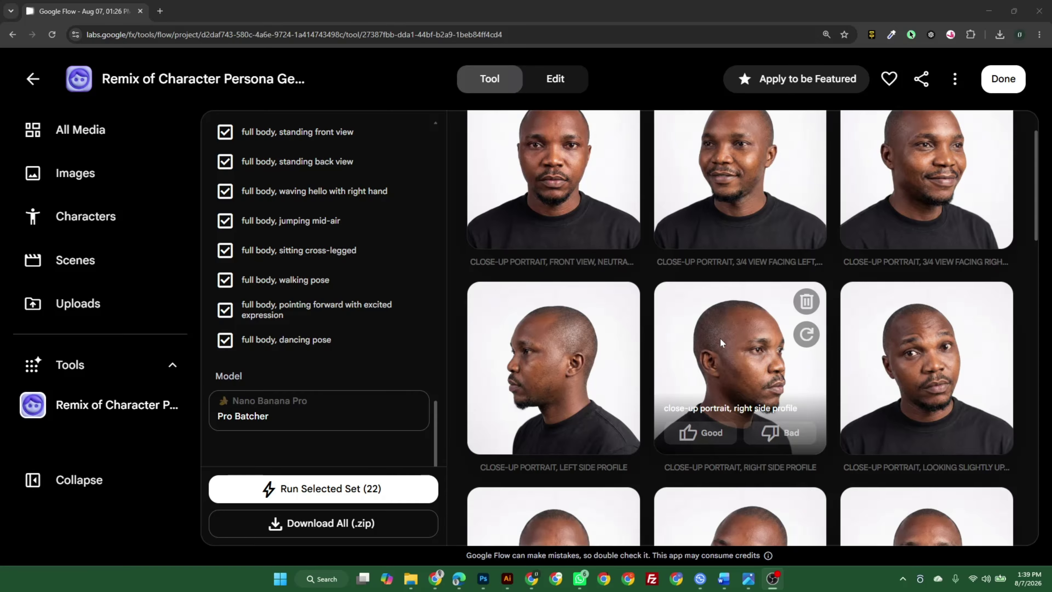
scroll(720, 337, down, 10)
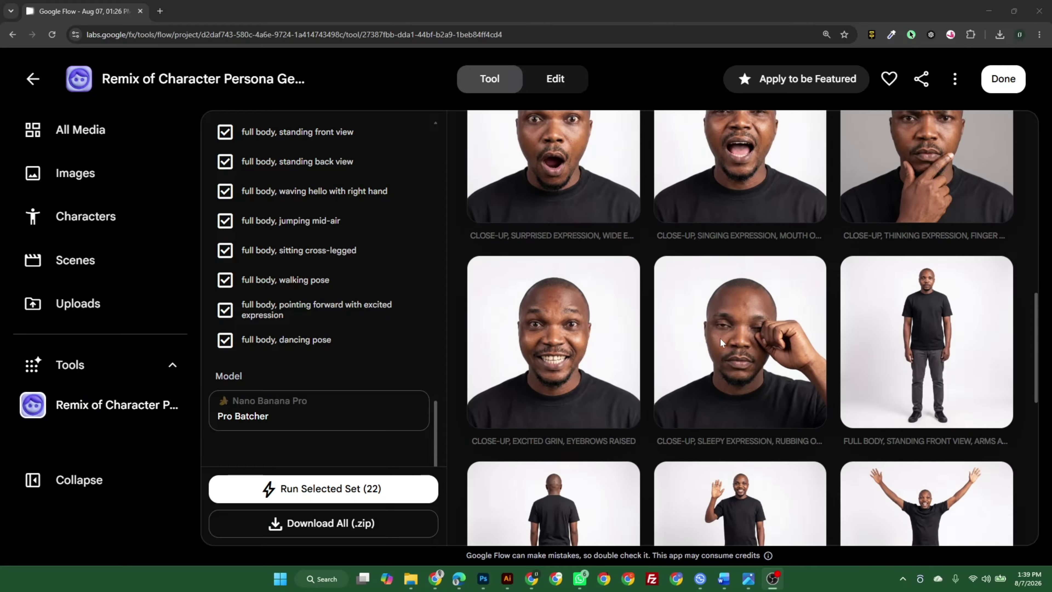
scroll(719, 338, down, 10)
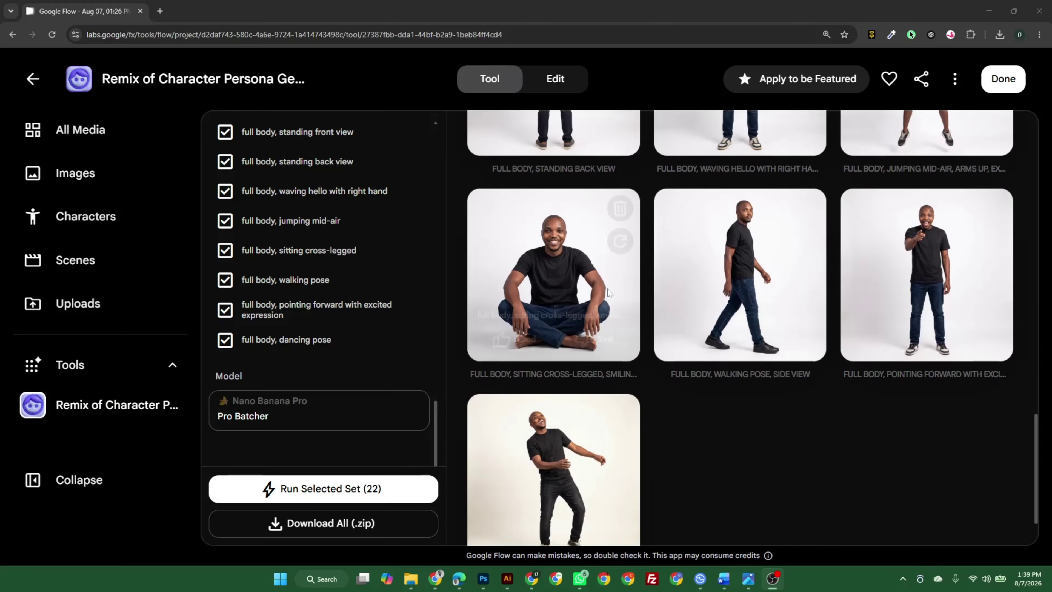
scroll(662, 269, up, 3)
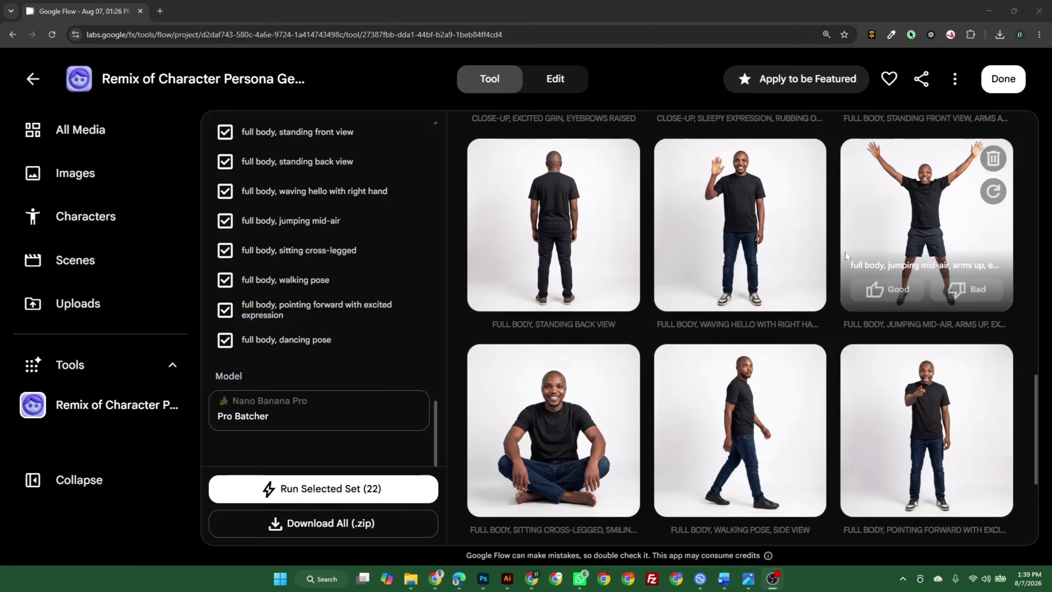
scroll(896, 439, down, 2)
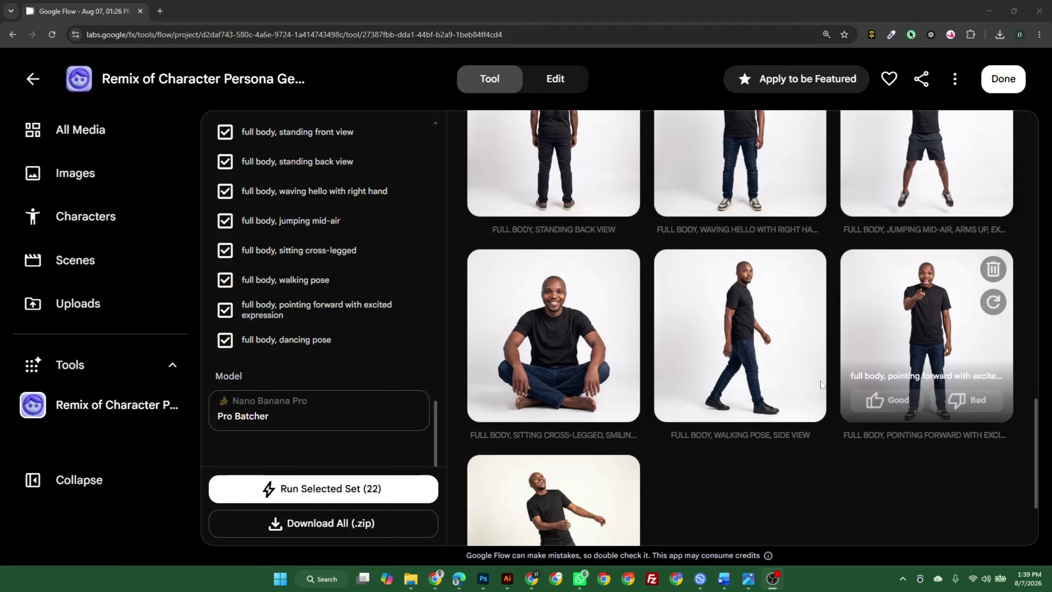
scroll(545, 516, down, 2)
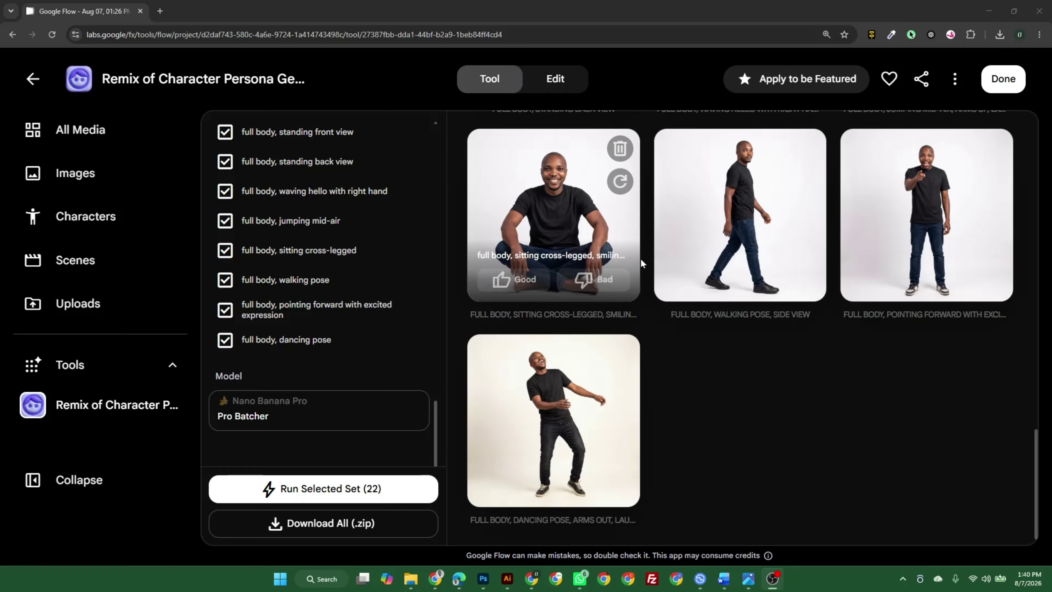
scroll(758, 244, up, 8)
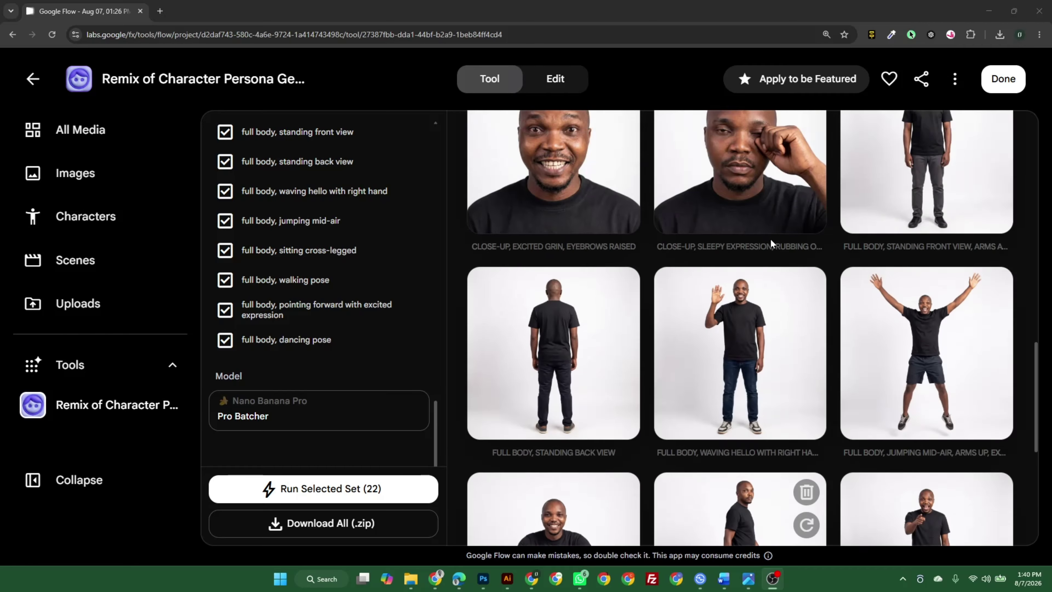
scroll(769, 239, down, 5)
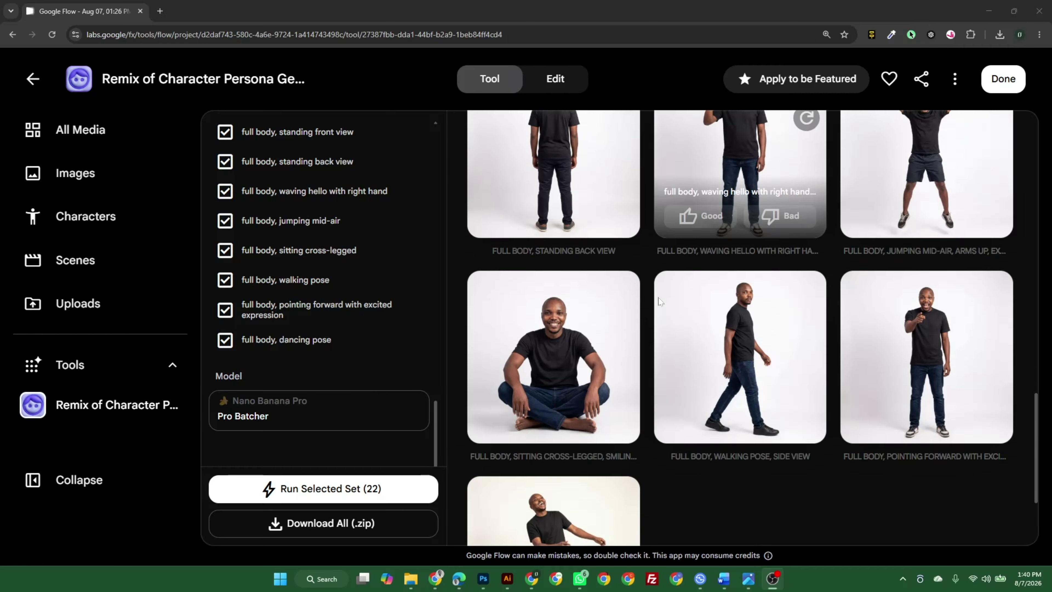
- Download all the generated character images together as a .zip archive
click(334, 532)
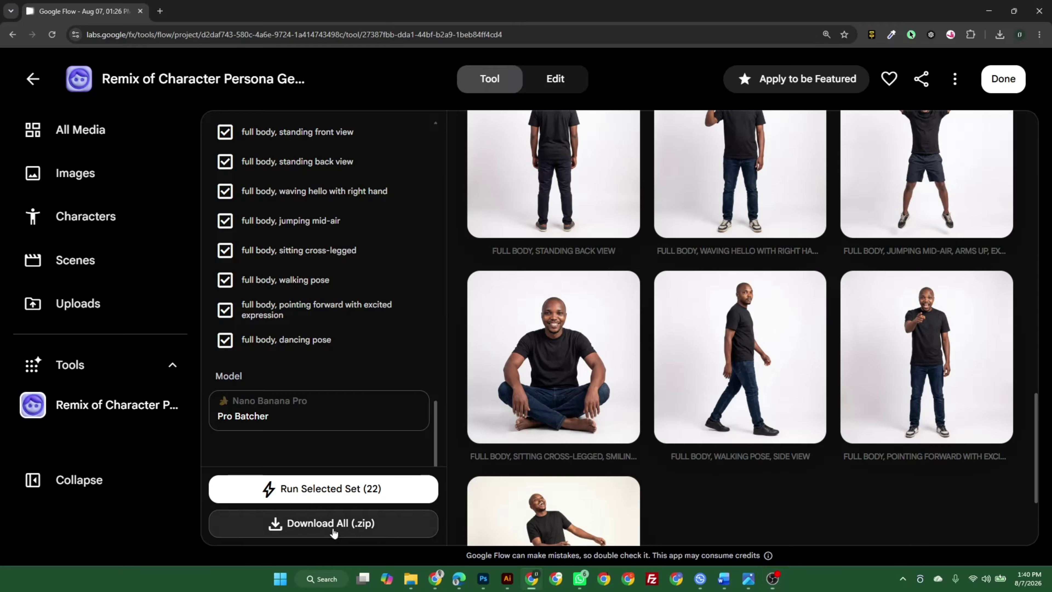